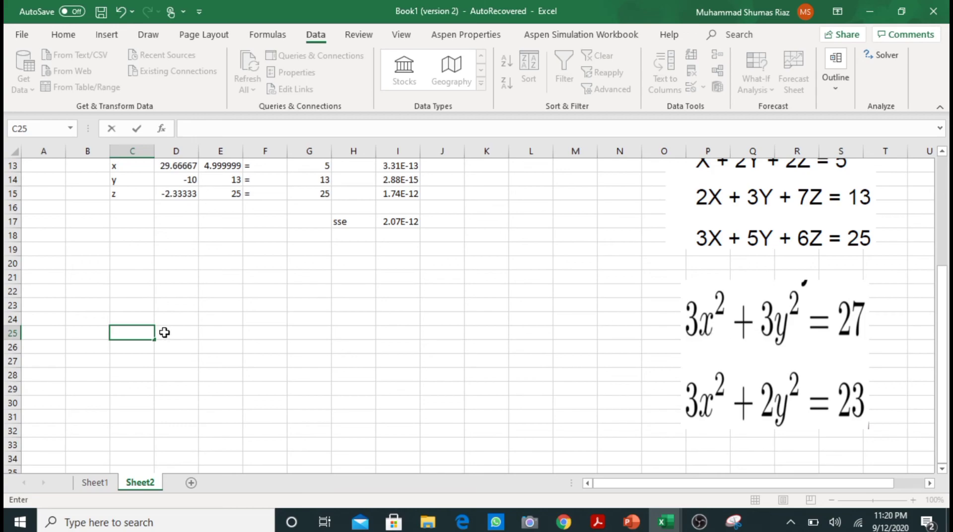
Step: Label the unknowns of the quadratic system as x in C25 and y in C26
text(x)
key(ctrl+Return)
key(Return)
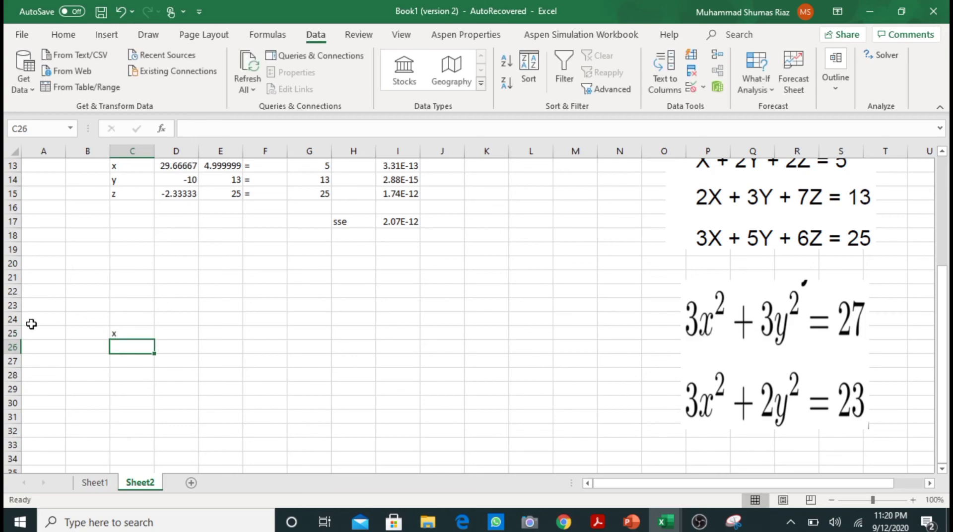
text(y)
key(Return)
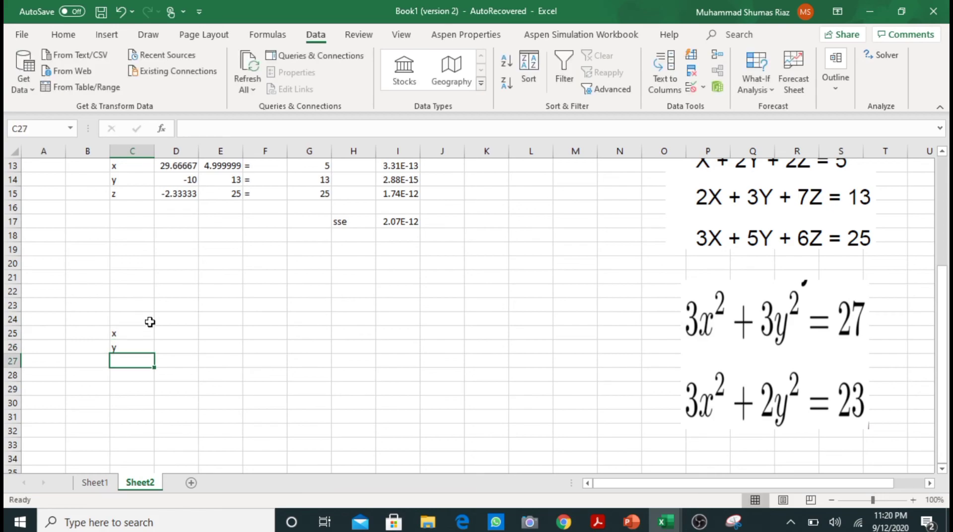
Step: Enter an initial guess of 1 for both x and y in D25 and D26
click(166, 335)
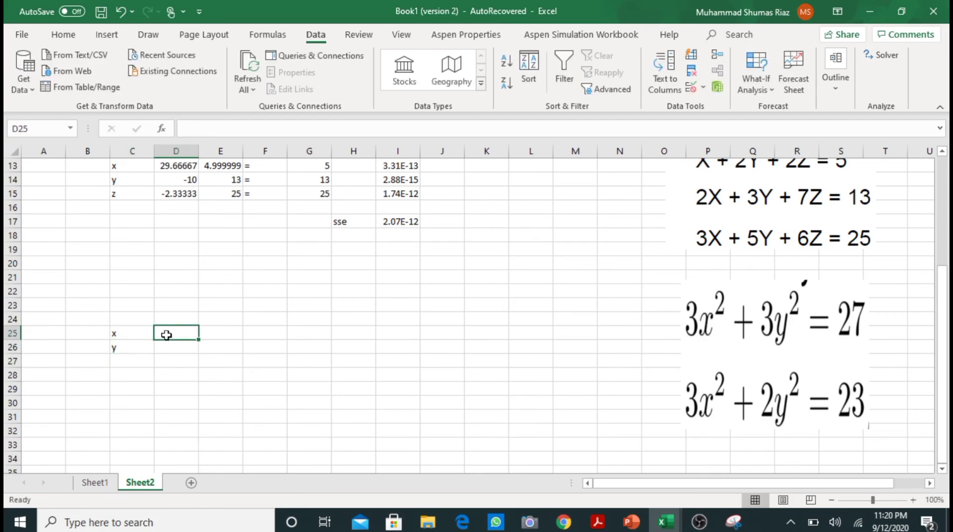
text(1)
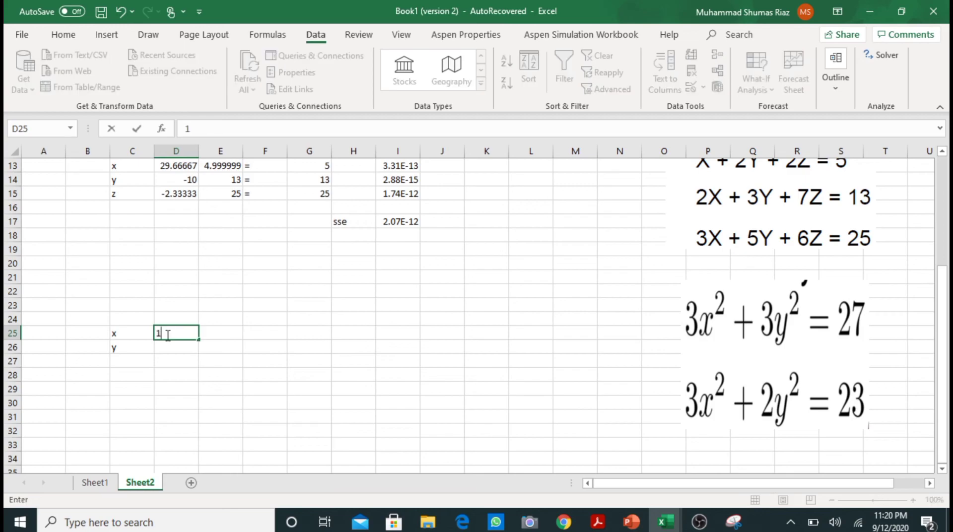
key(Return)
text(1)
key(Return)
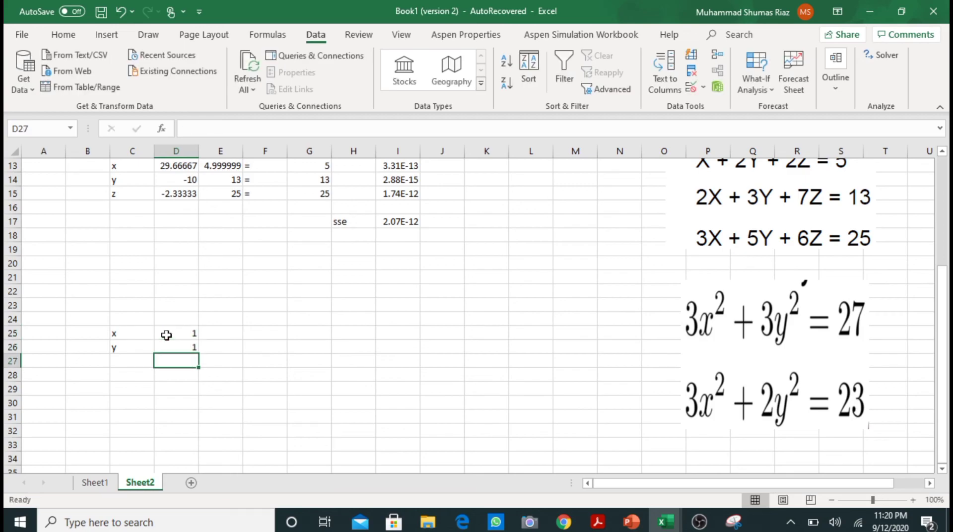
Step: Build the first equation's left side in E25 with the formula =3*(D25)^2+3*(D26)^2
click(227, 333)
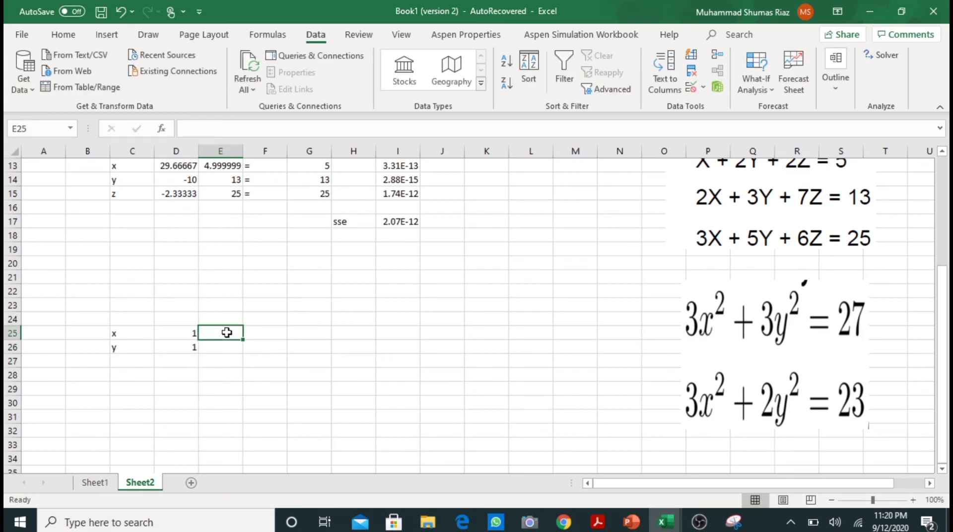
text(=)
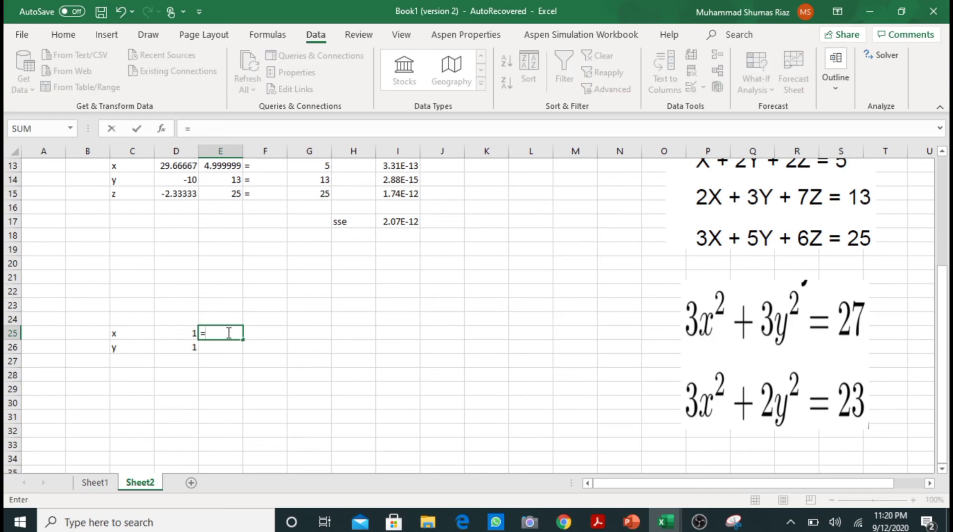
text(3*()
click(185, 331)
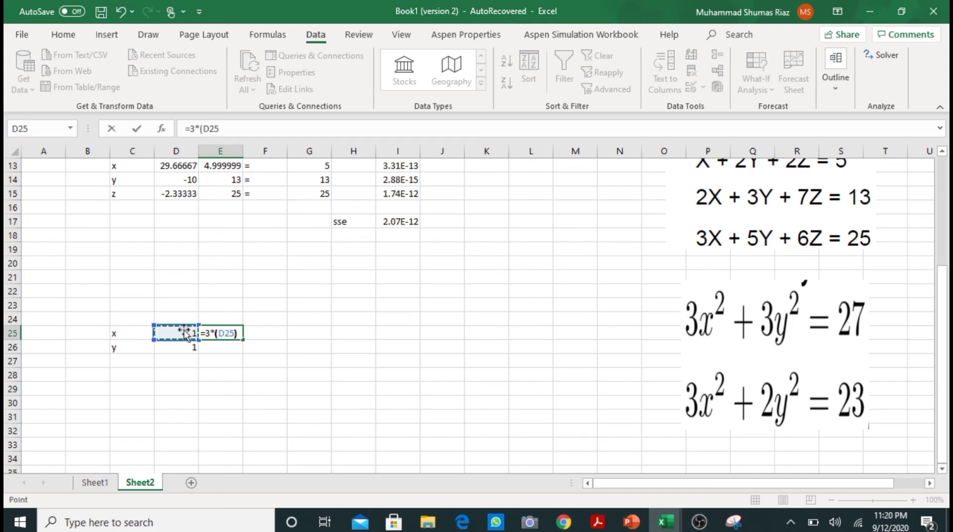
text()^2+3)
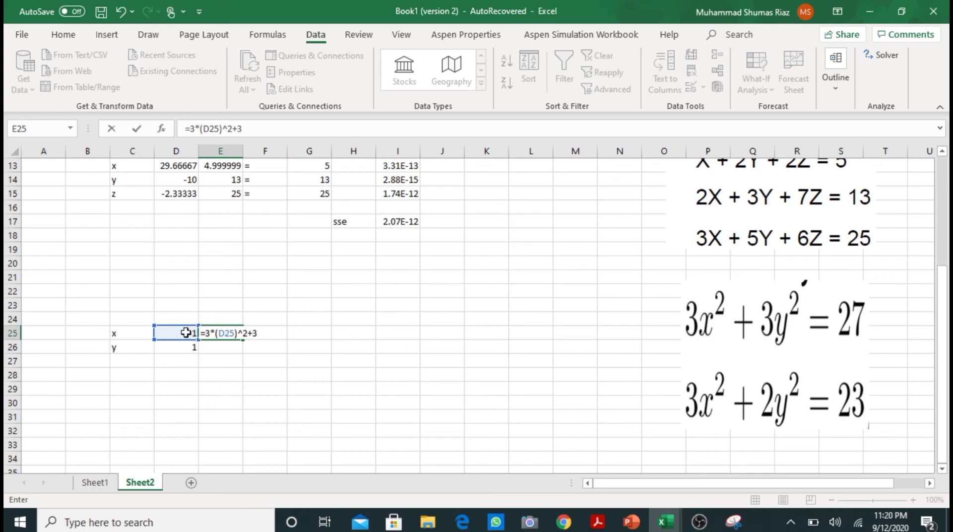
text(*()
click(183, 348)
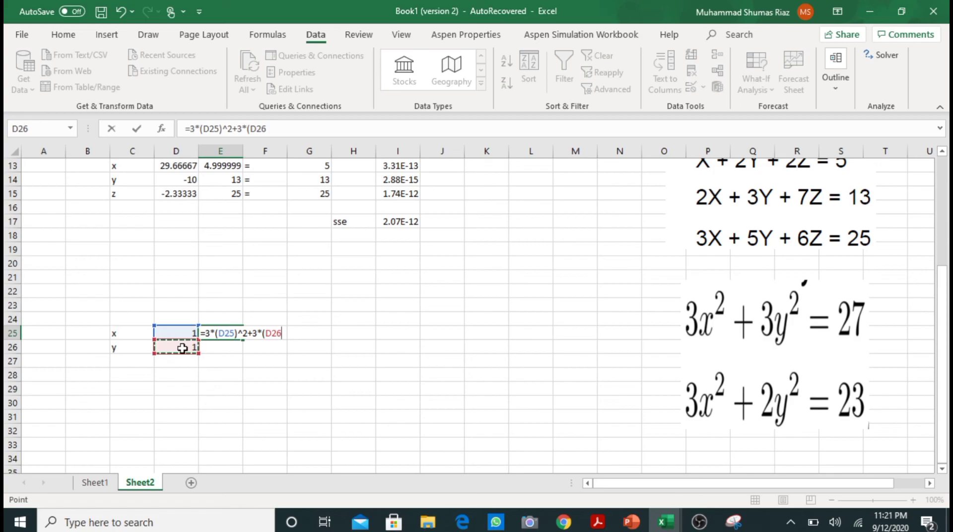
text()^2)
key(Return)
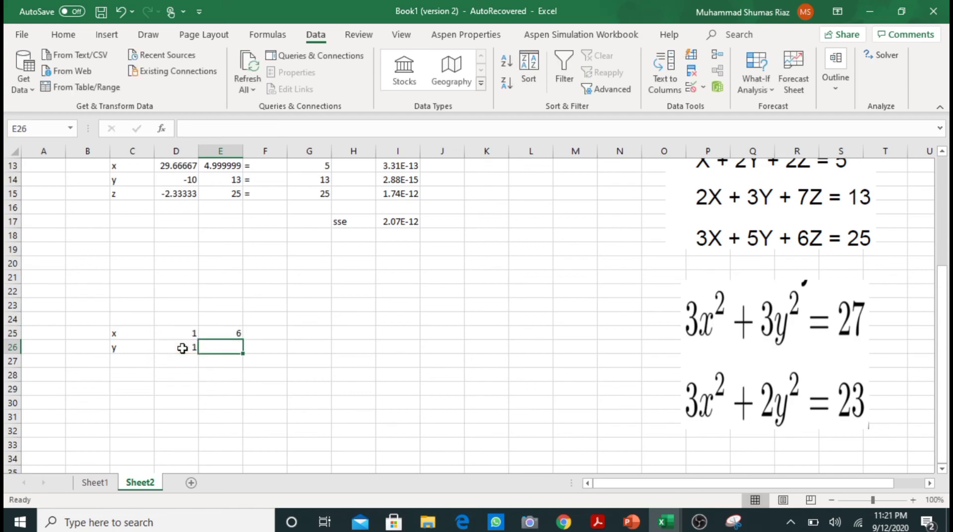
Step: Put an equals sign in F25 and F26 beside the x and y rows
click(274, 337)
text(=)
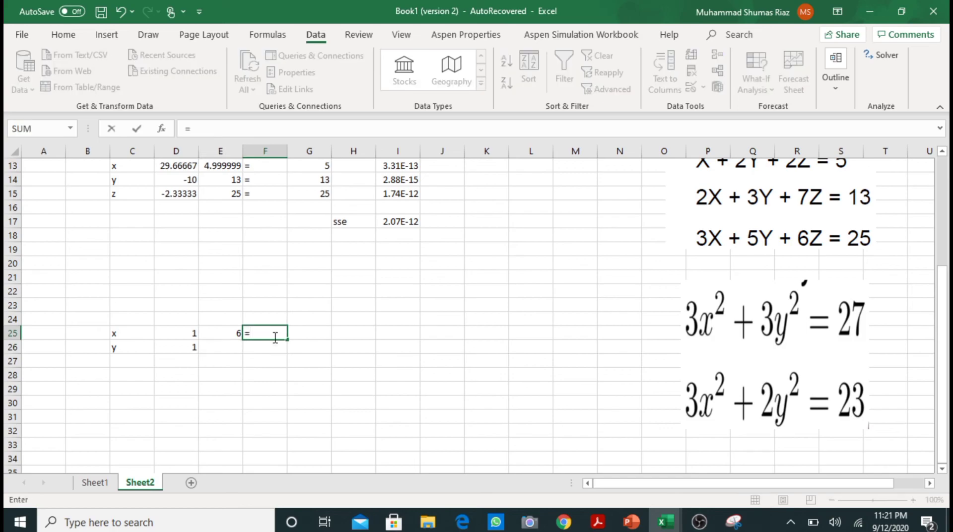
click(313, 334)
text(27)
key(BackSpace)
key(BackSpace)
key(BackSpace)
key(BackSpace)
key(BackSpace)
key(Return)
text(=)
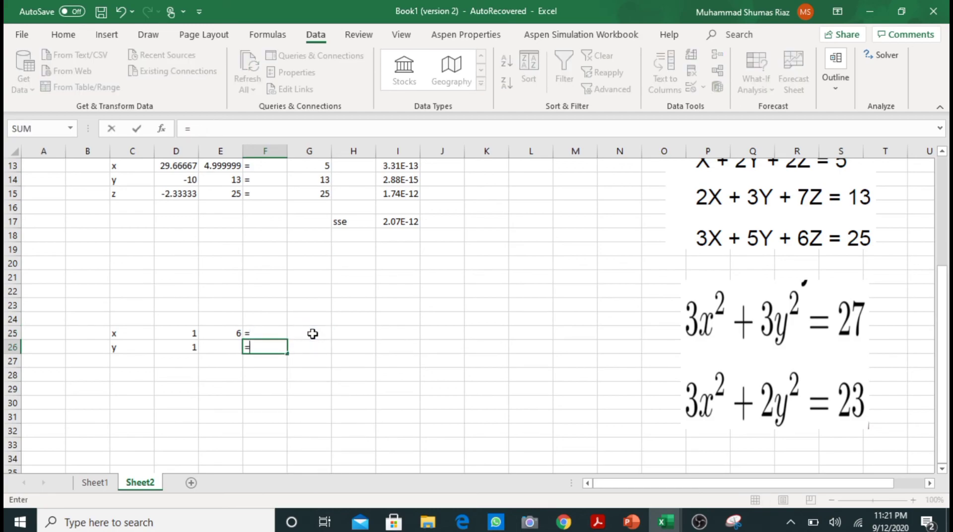
key(Return)
Step: Enter the right-hand sides of the two equations, 27 in G25 and 23 in G26
click(312, 332)
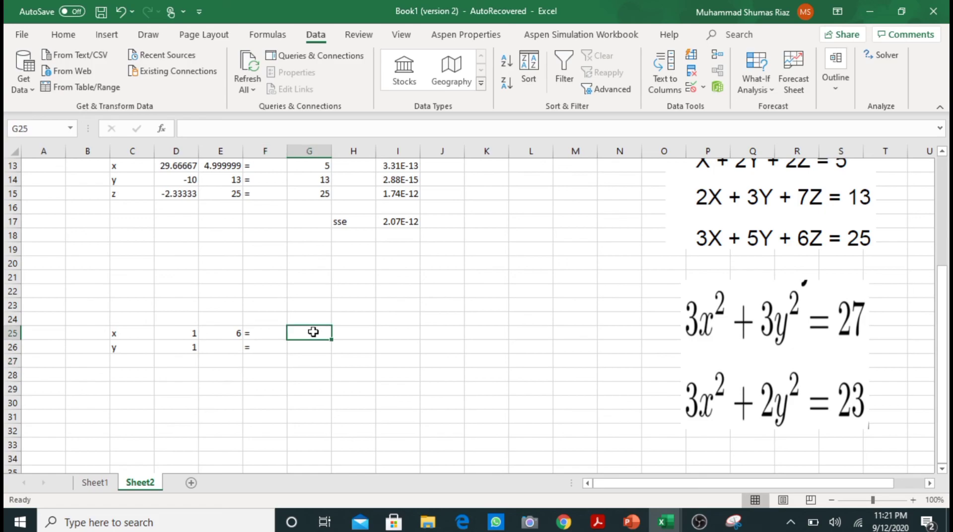
text(27)
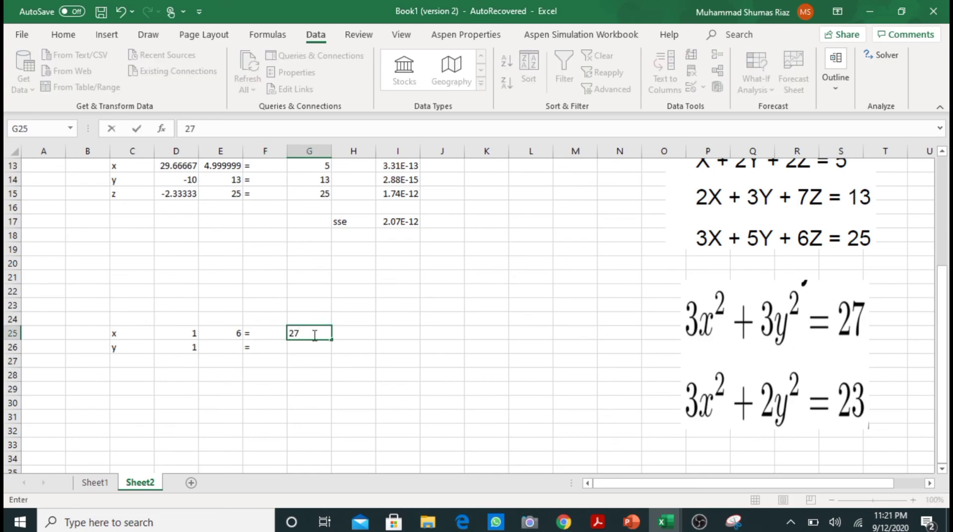
key(Return)
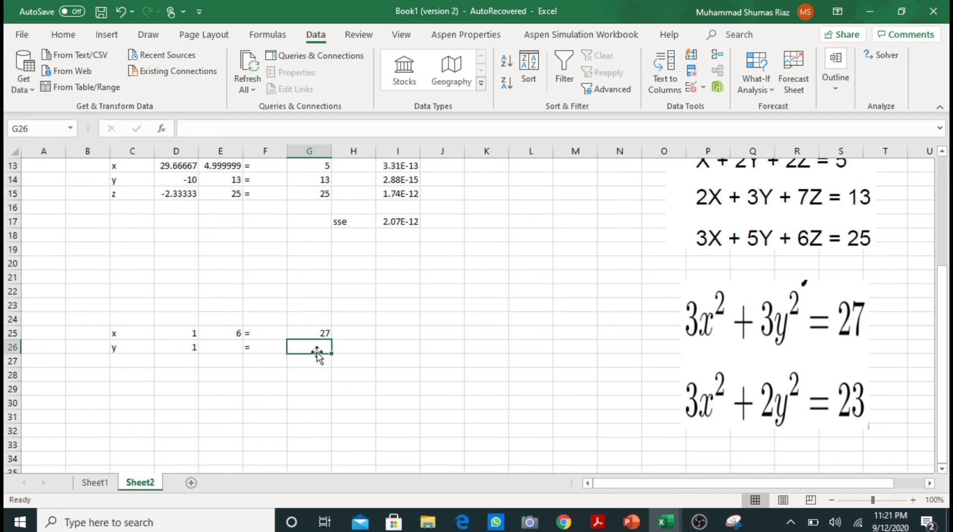
text(23)
key(Return)
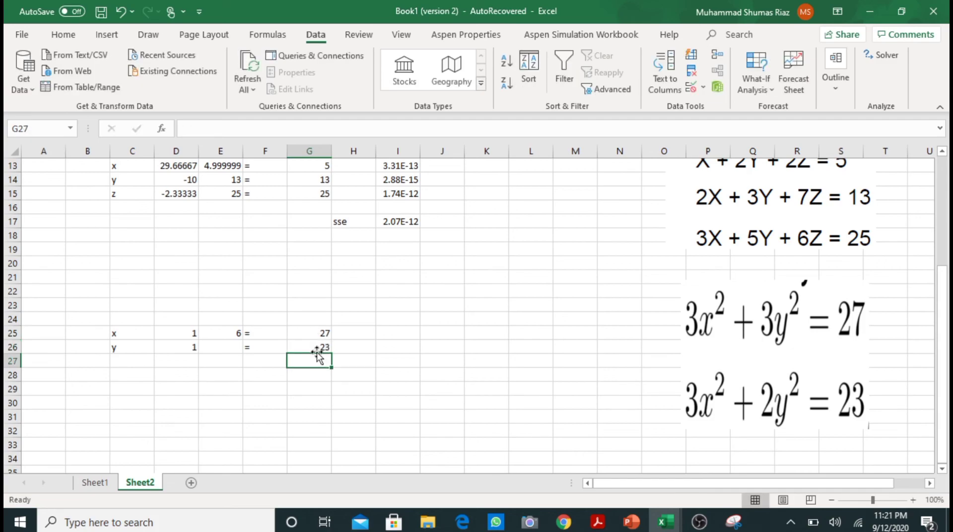
Step: Build the second equation's left side in E26 with the formula =3*(D25)^2+2*(D26)^2
click(218, 345)
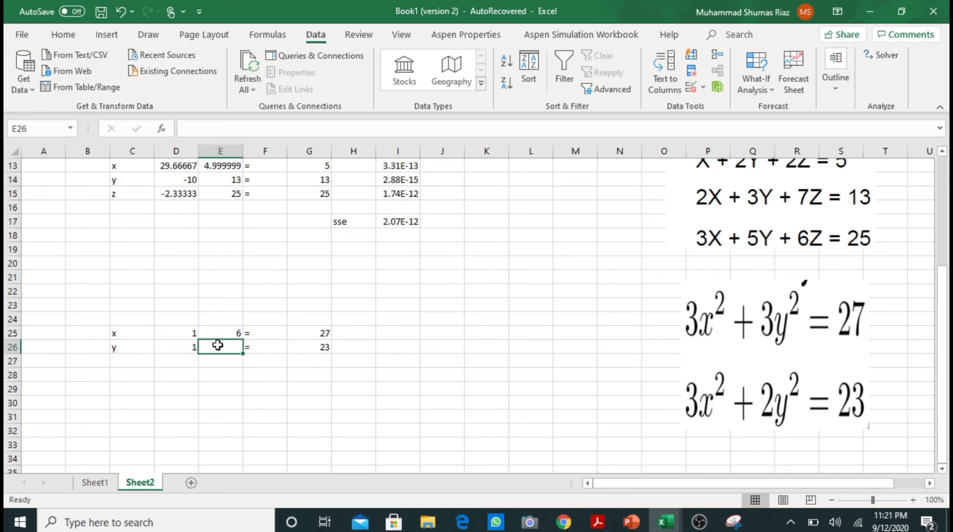
text(=)
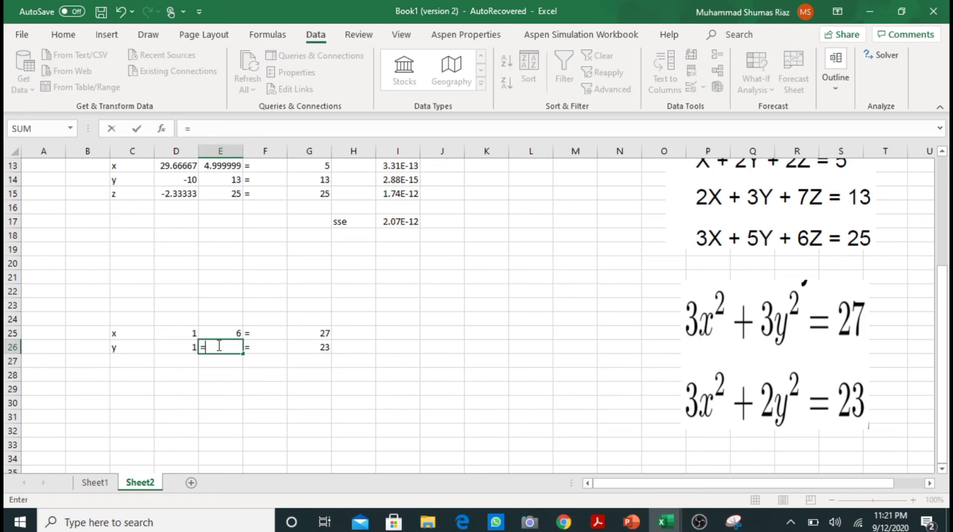
text(3*()
click(184, 334)
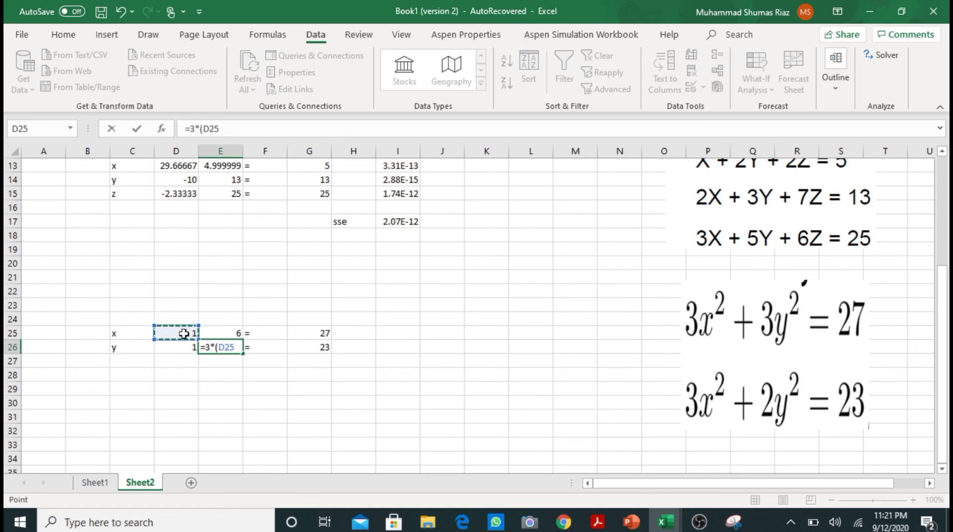
text()^2)
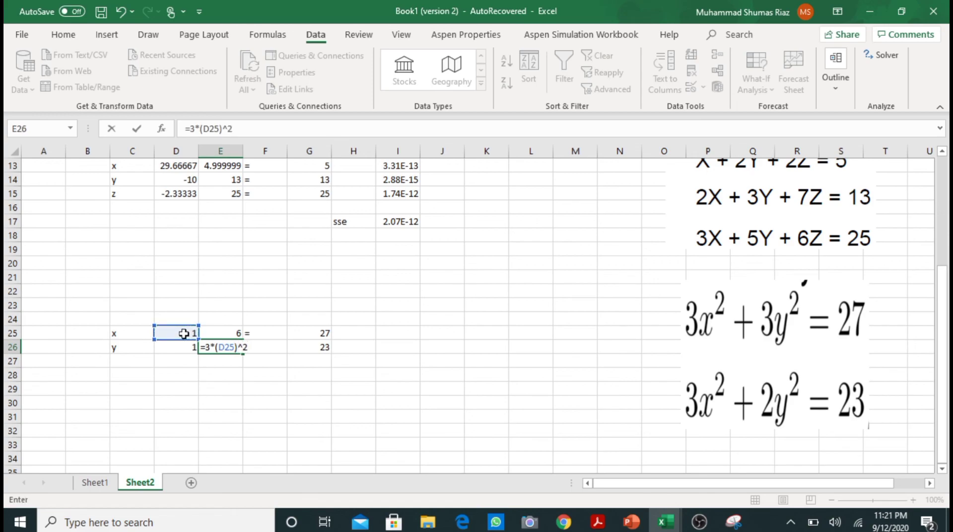
text(+2*)
click(182, 347)
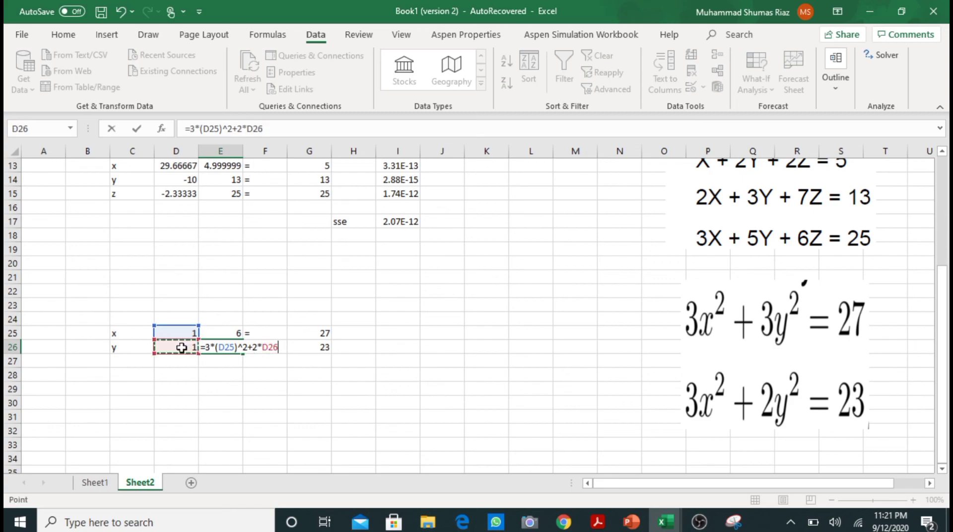
click(262, 346)
text(()
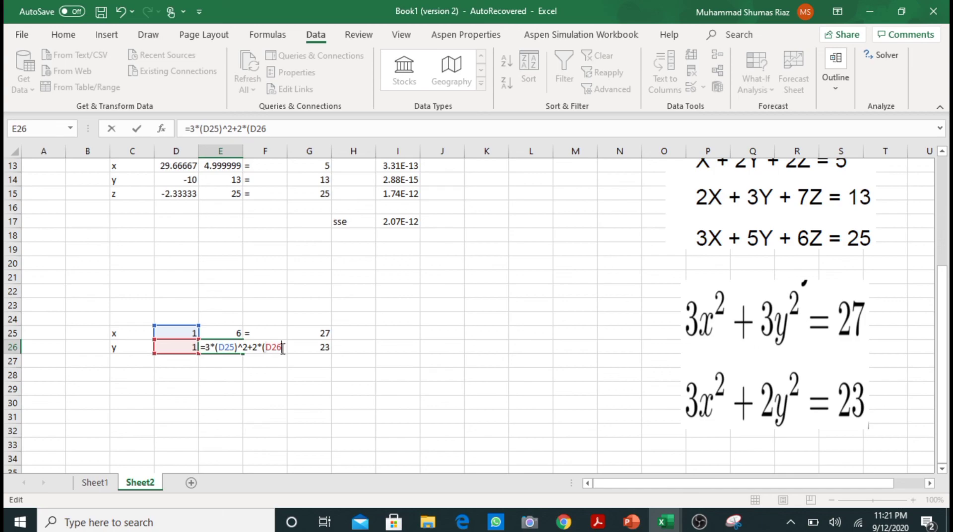
click(283, 348)
text()^2)
key(Return)
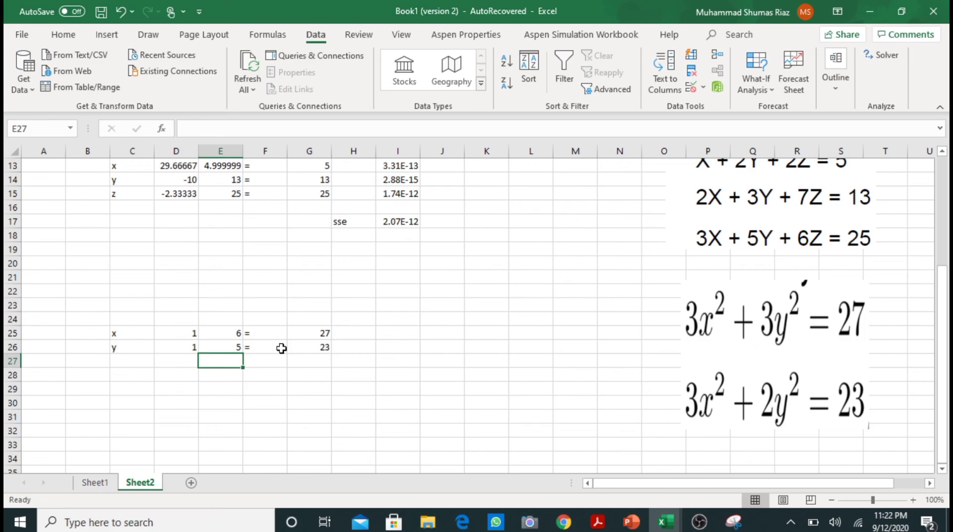
Step: Calculate the first equation's squared error in I25 with the formula =(G25-E25)^2
click(392, 338)
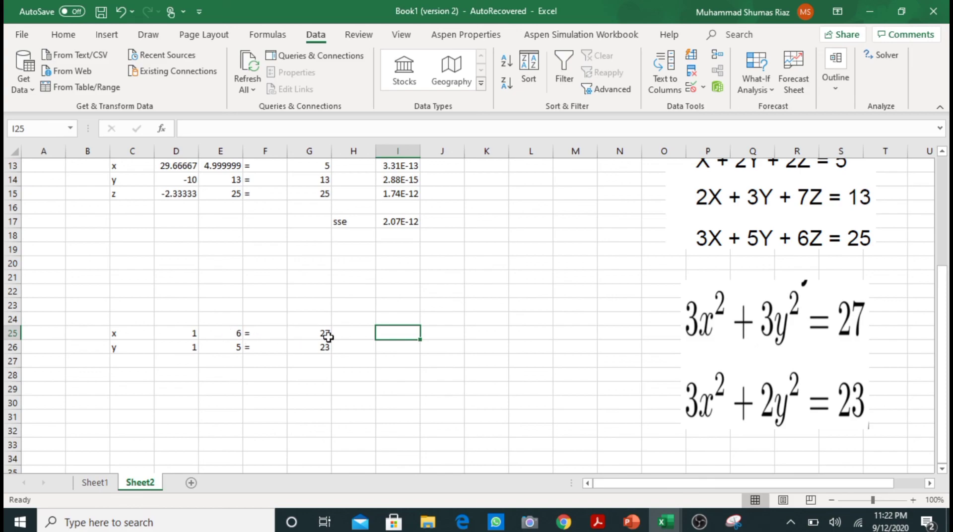
text(=)
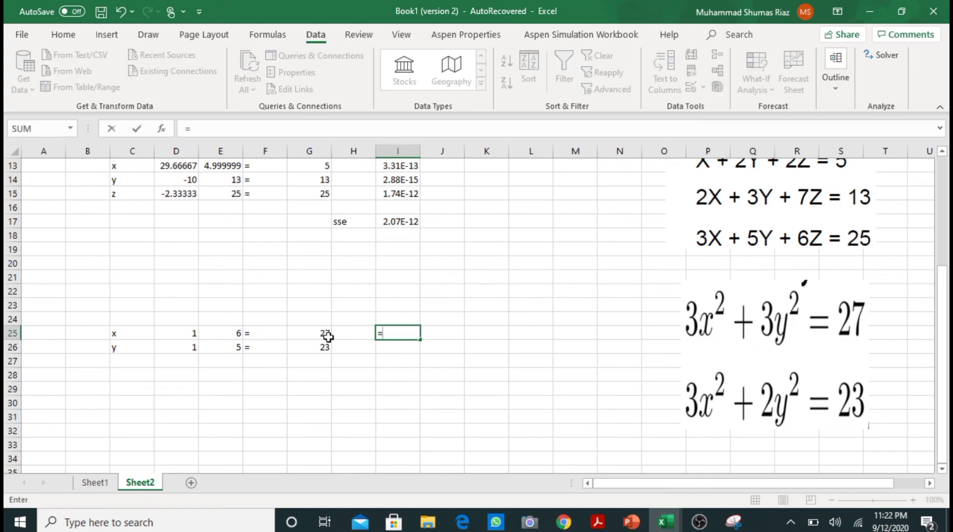
text(()
click(329, 338)
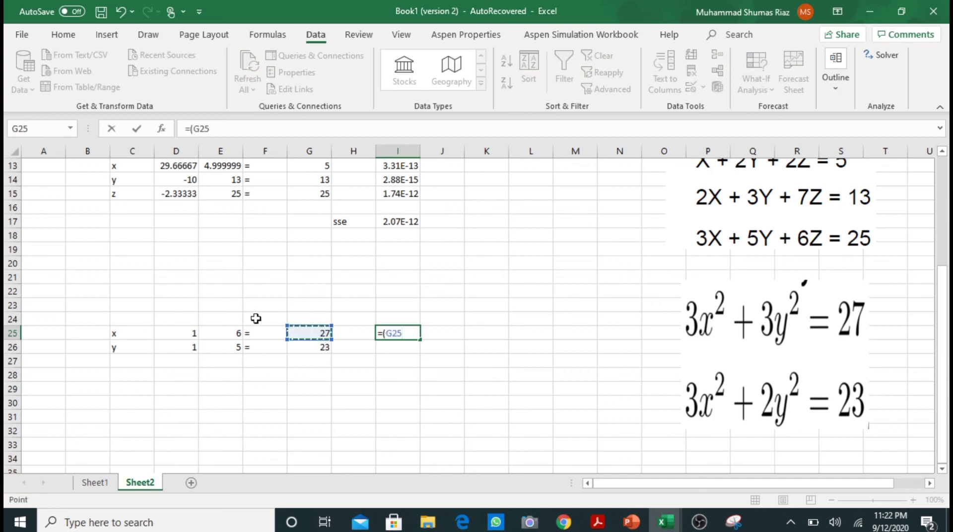
text(-)
click(232, 334)
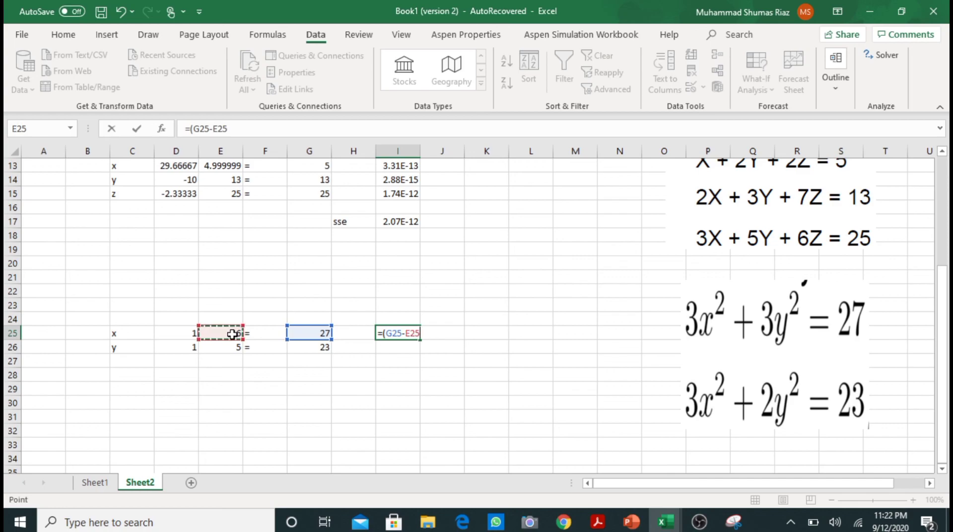
text()^2)
key(Return)
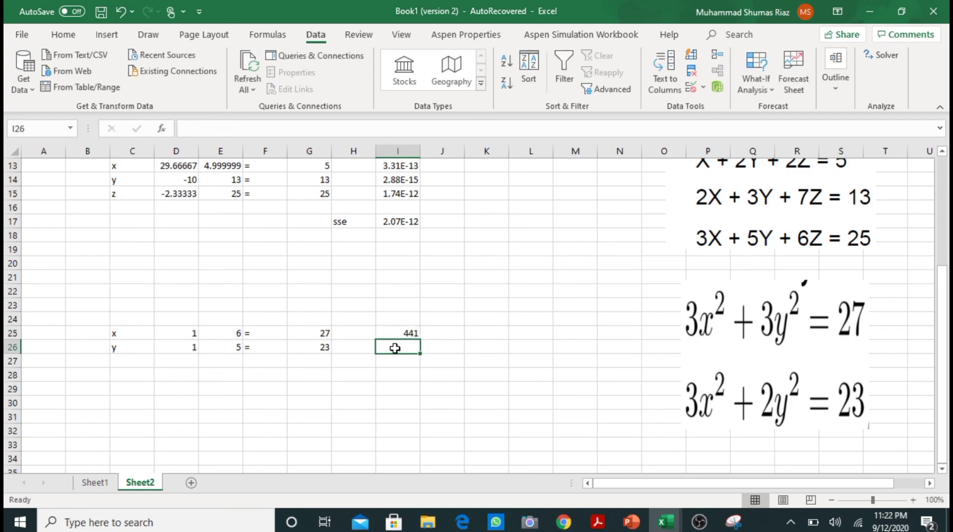
Step: Calculate the second equation's squared error in I26 with the formula =(G26-E26)^2
text(=)
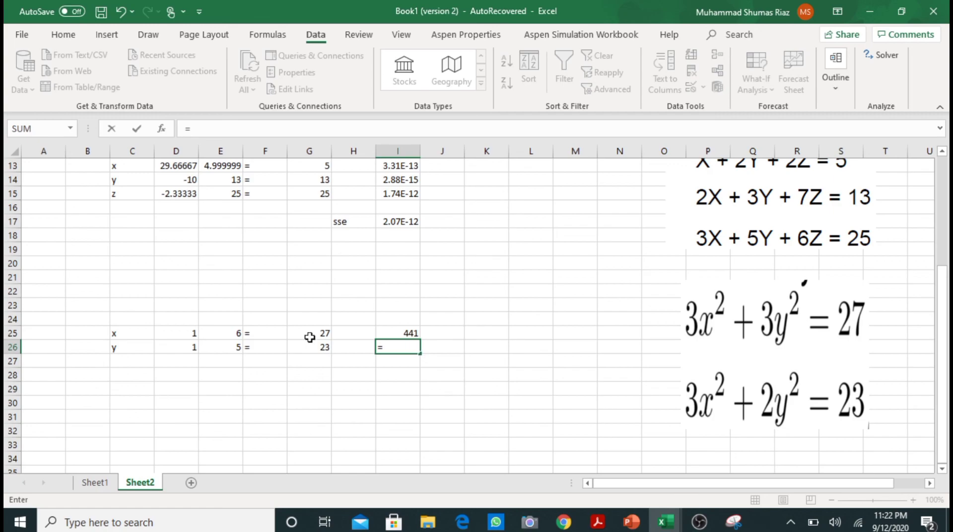
text(()
click(309, 349)
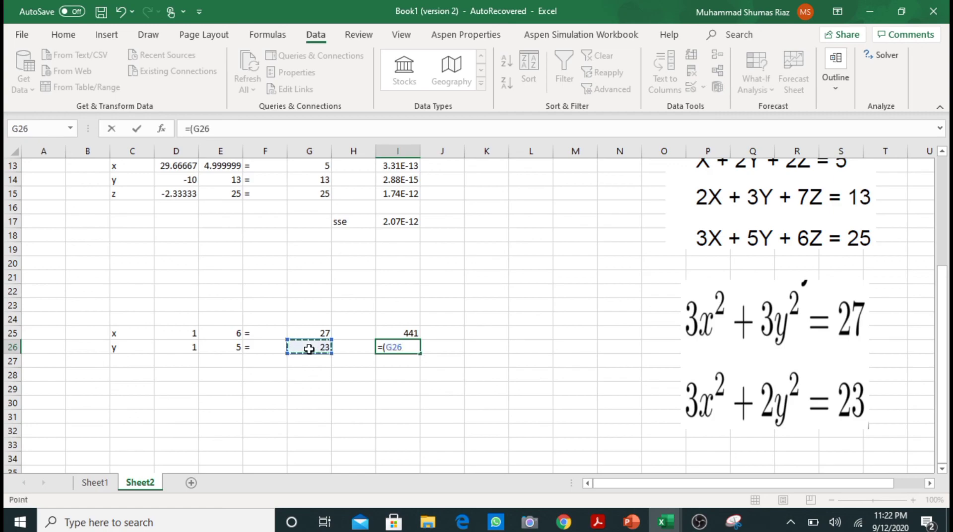
text(-)
click(232, 352)
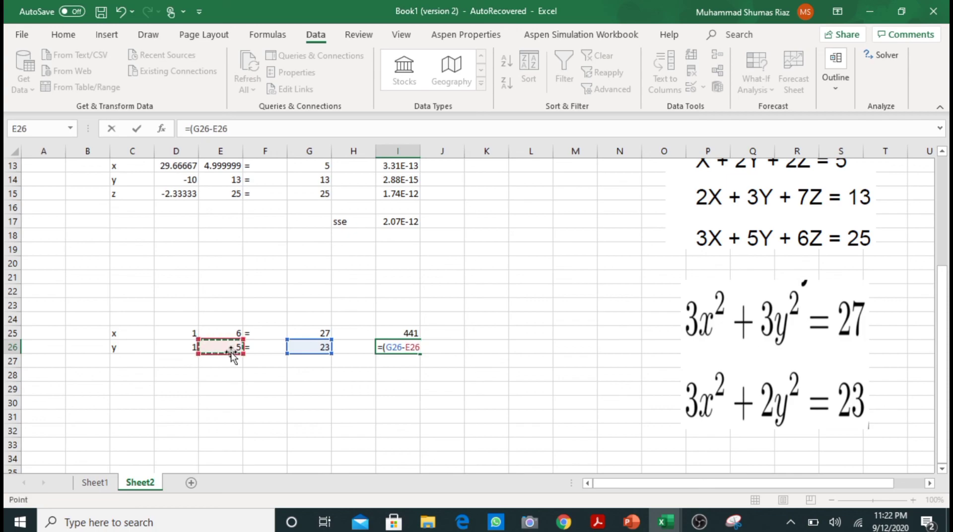
text()^2)
key(Return)
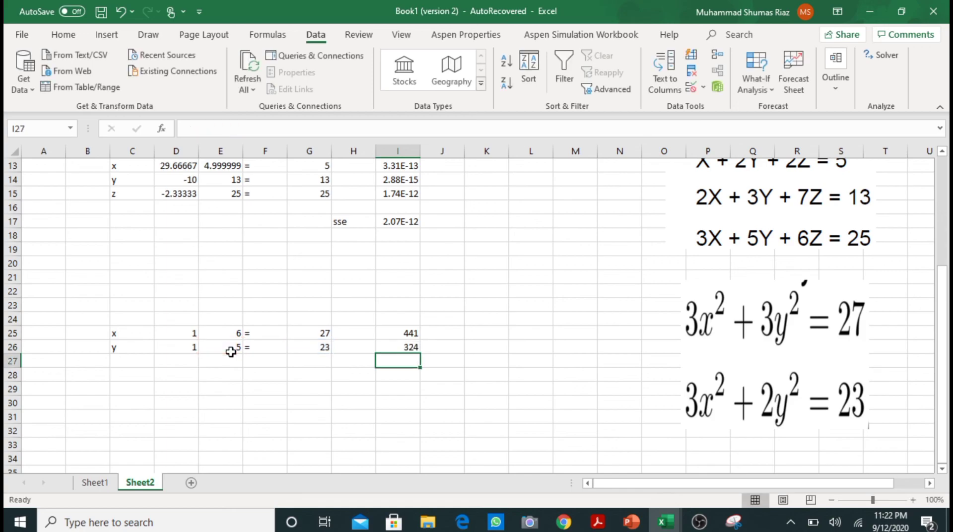
Step: Add the label sse in H28 and select the cell beside it for the error total
click(352, 372)
text(s)
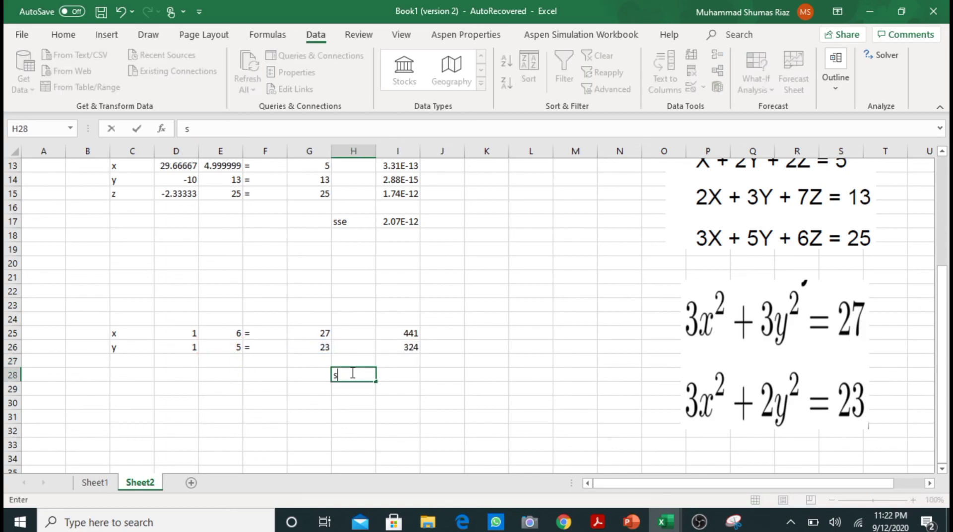
text(se)
click(402, 380)
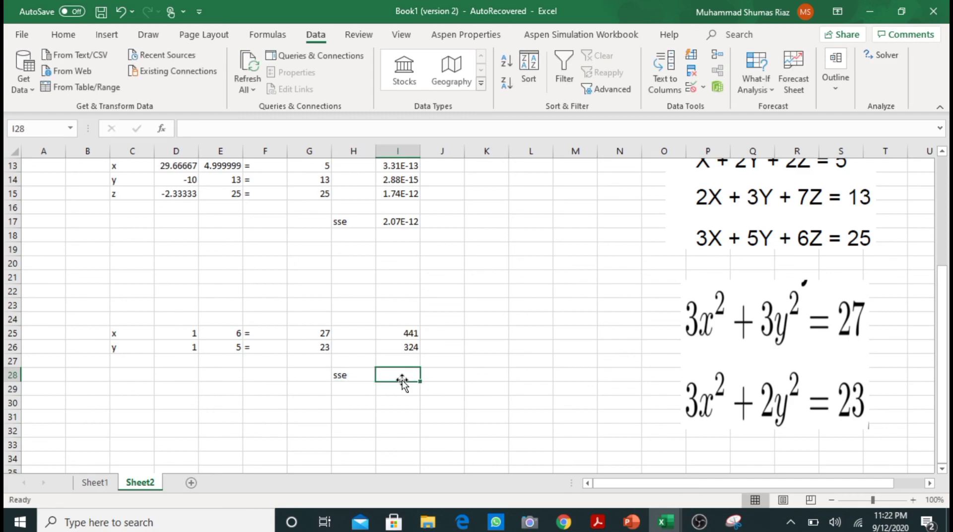
Step: Total the two squared errors in I28 with the formula =SUM(I25:I26)
text(=)
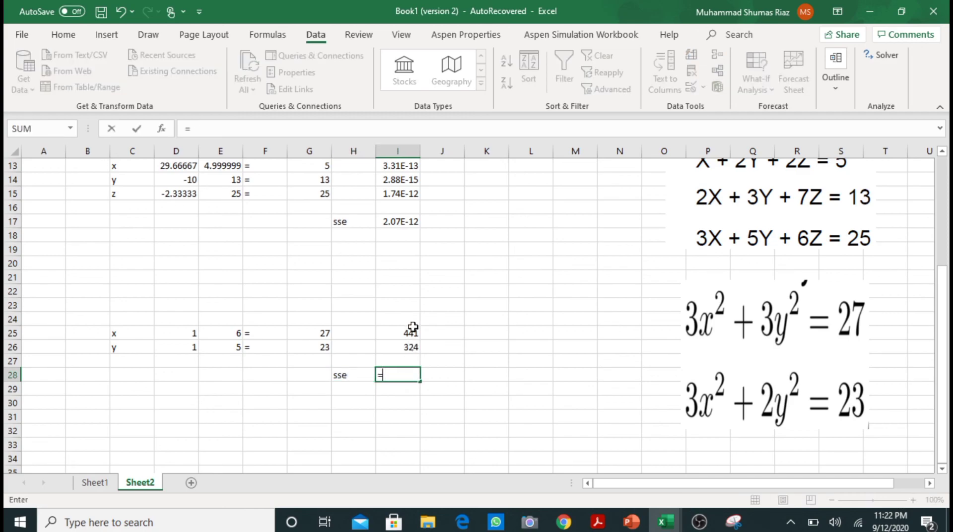
text(sum)
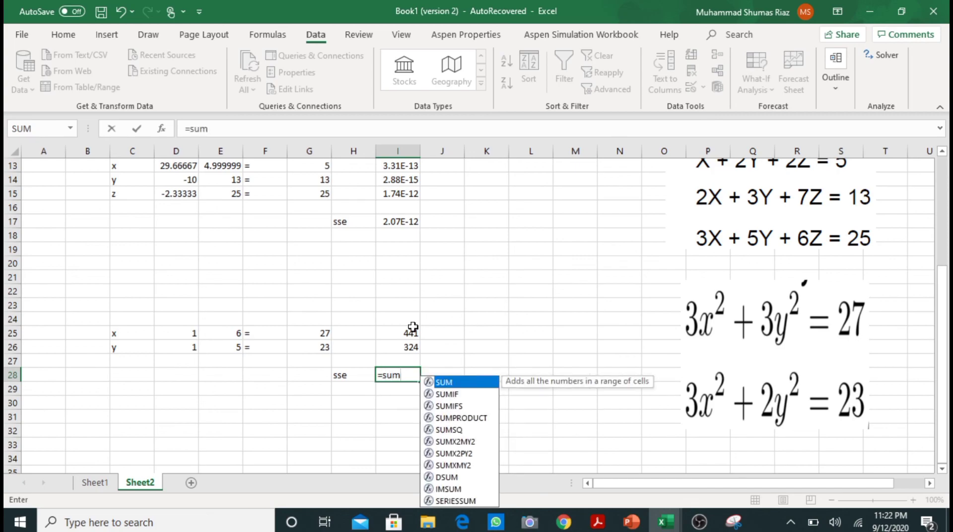
text(()
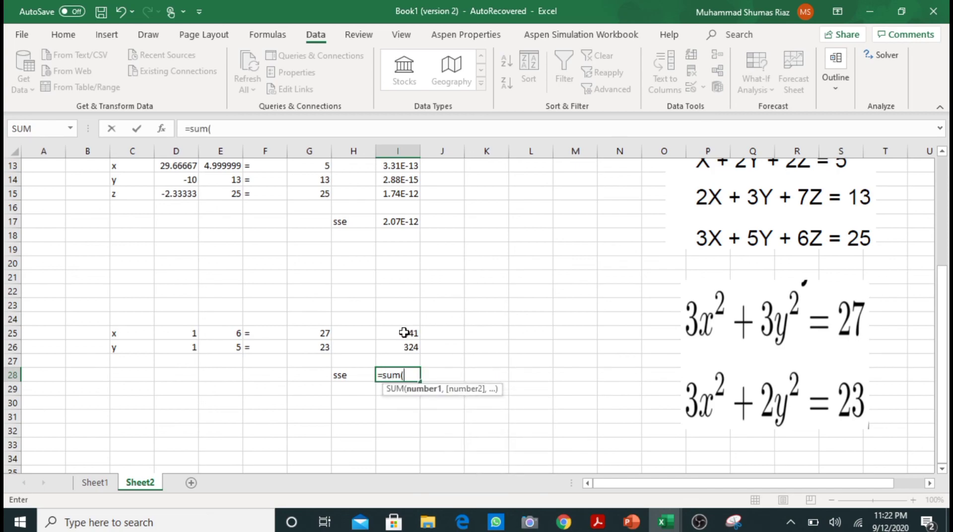
drag(405, 333, 408, 355)
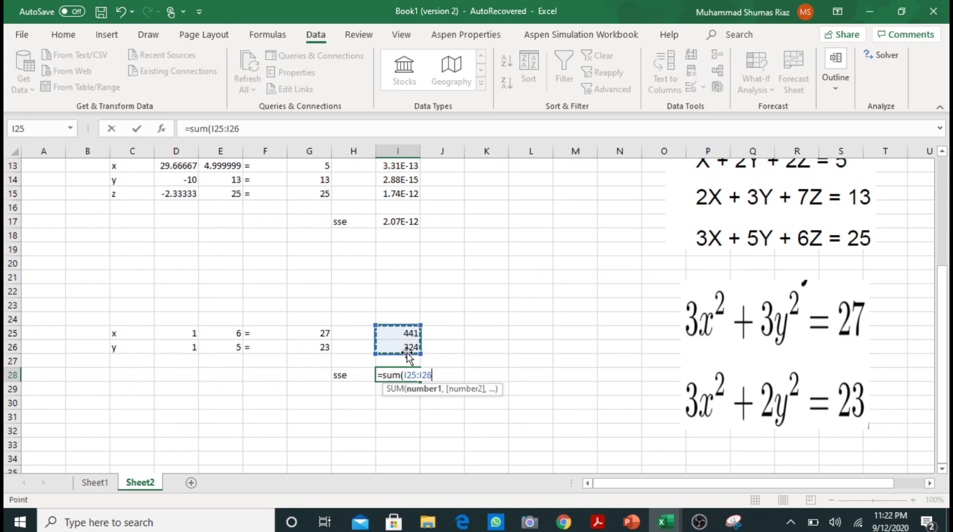
text())
key(Return)
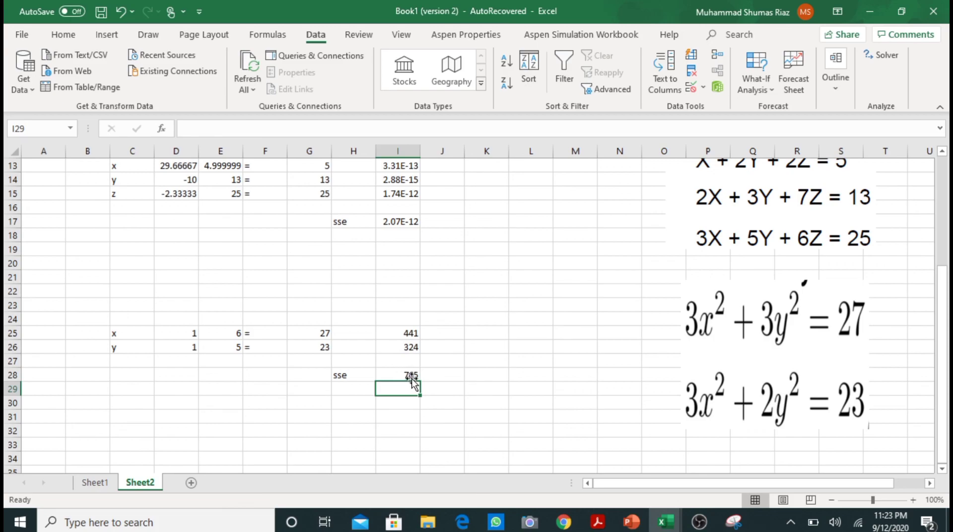
Step: Open Solver for the error total and replace its objective cell with $I$28
click(402, 373)
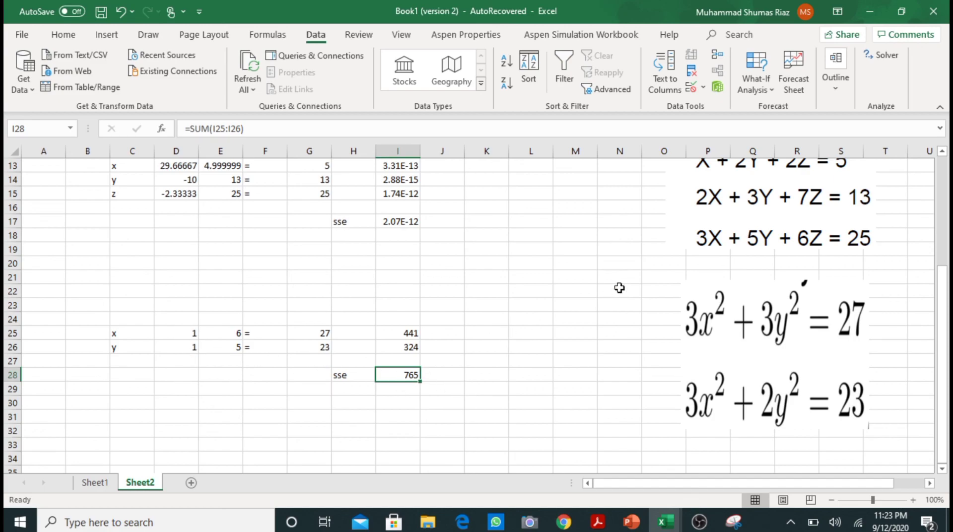
click(888, 56)
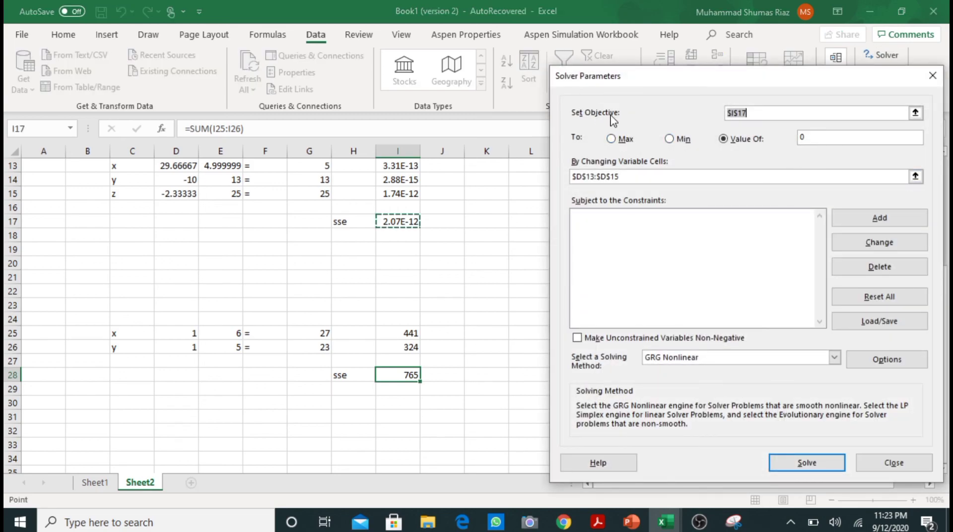
click(769, 111)
key(BackSpace)
key(BackSpace)
key(BackSpace)
key(BackSpace)
key(BackSpace)
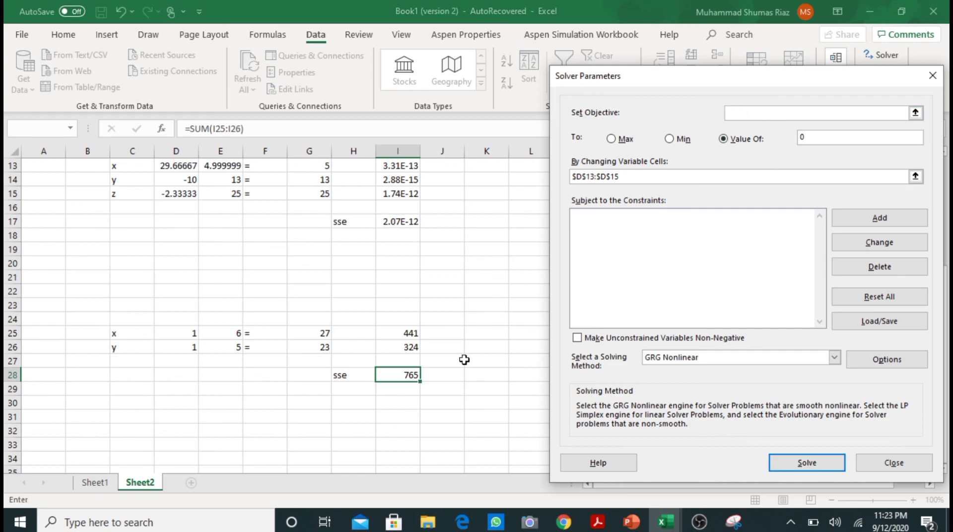
click(403, 378)
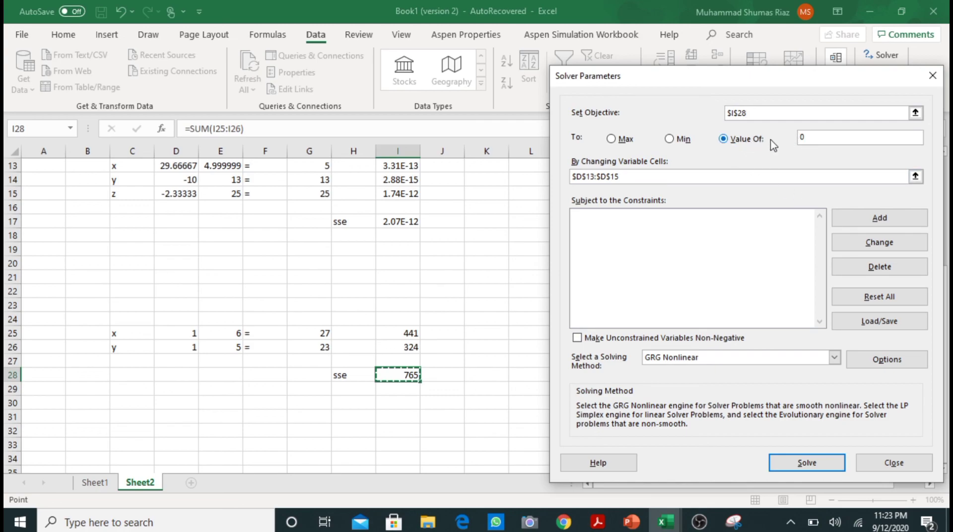
Step: Replace Solver's changing variable cells with the x and y guesses in $D$25:$D$26
click(636, 176)
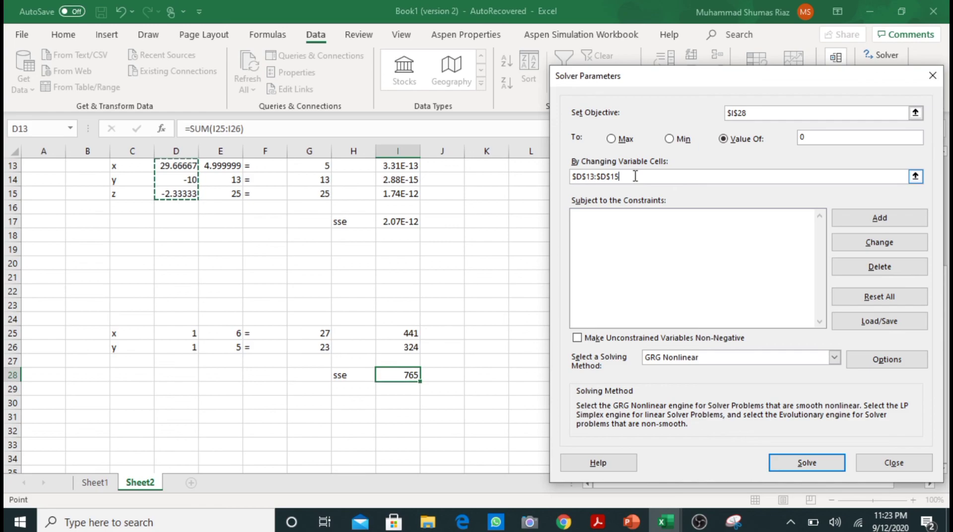
key(BackSpace)
key(BackSpace)
key(BackSpace)
key(BackSpace)
key(BackSpace)
key(BackSpace)
key(BackSpace)
key(BackSpace)
key(BackSpace)
key(BackSpace)
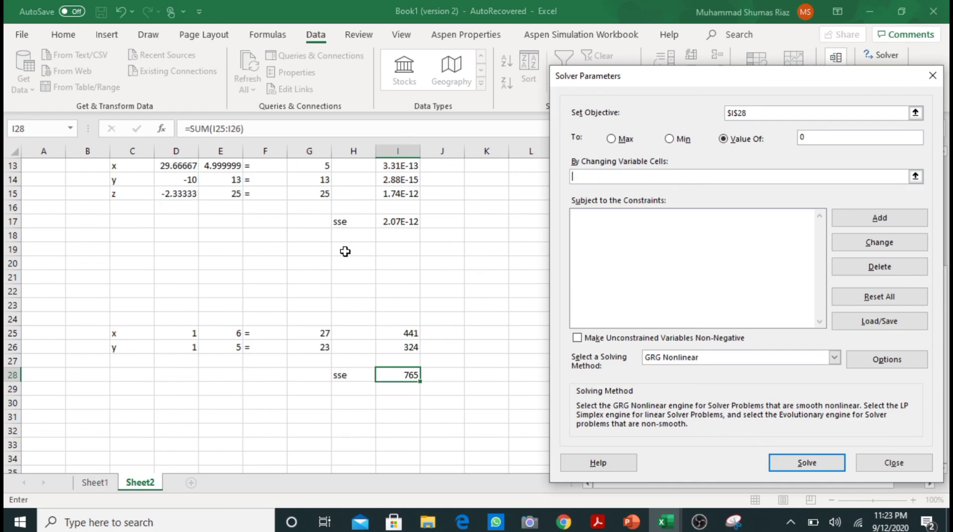
click(184, 334)
drag(183, 334, 187, 348)
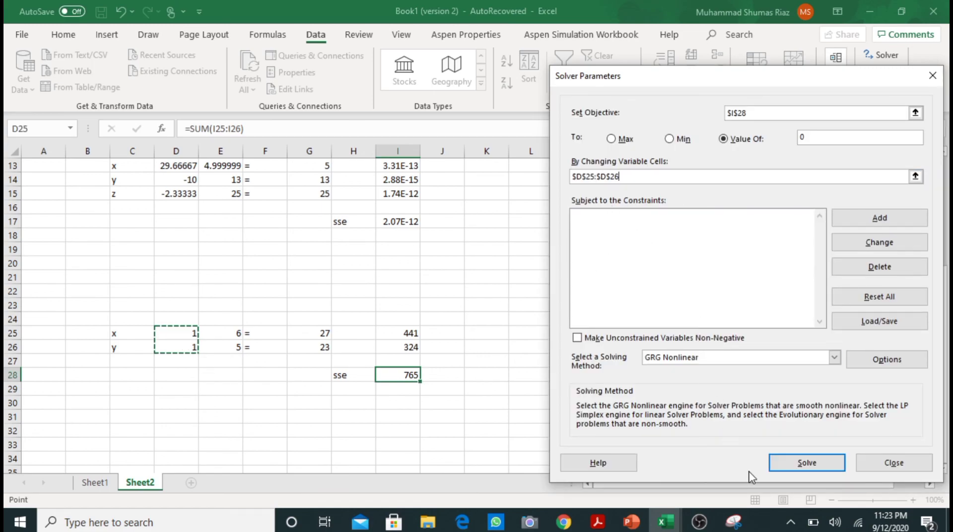
Step: Run Solver with the GRG Nonlinear method for an objective value of 0 and keep the Solver solution
click(813, 460)
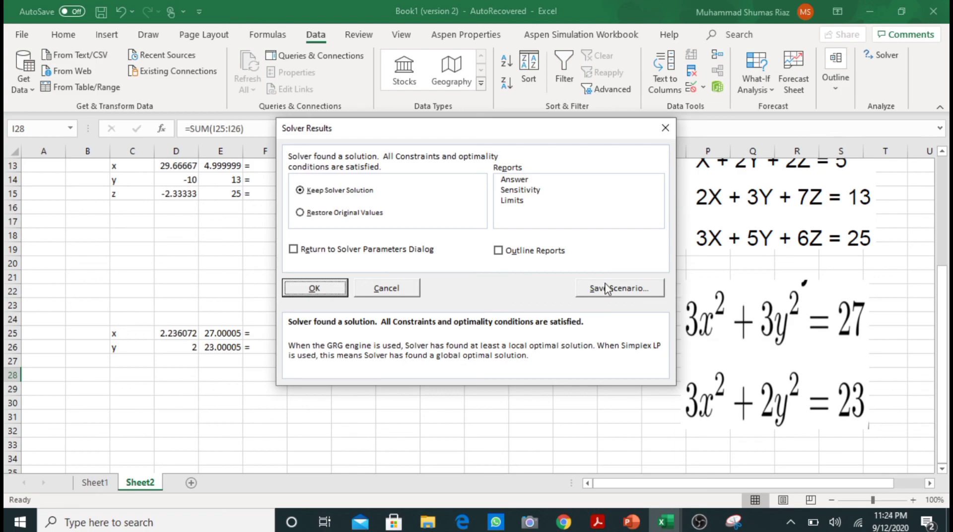
click(326, 290)
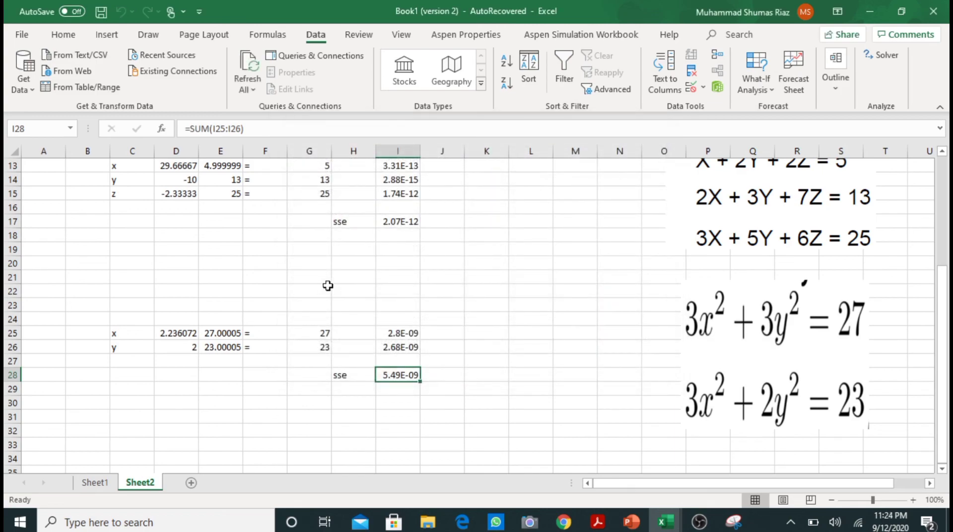